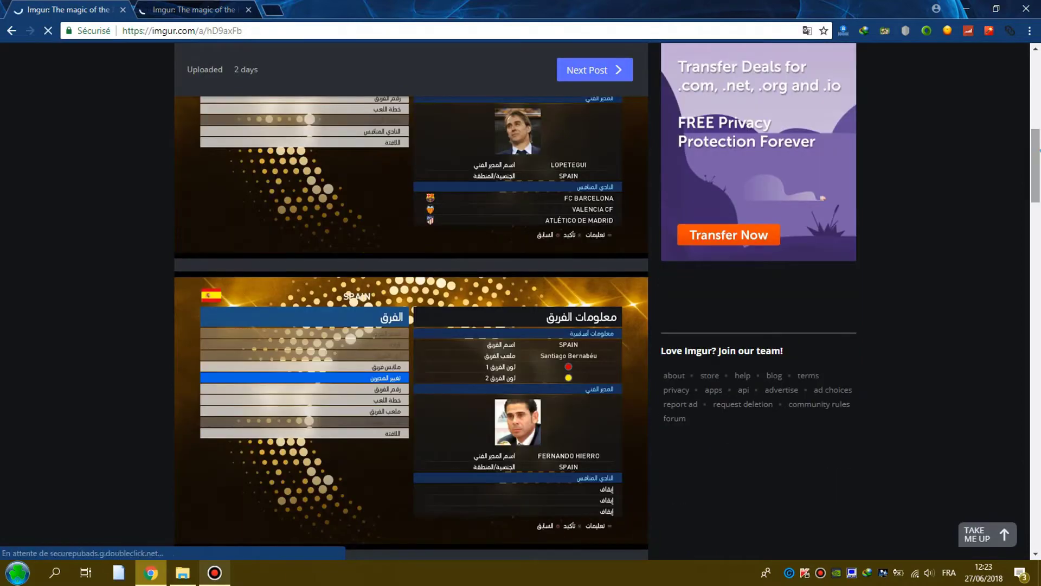
Look through the two Imgur albums' screenshots of team details and national squads, and put the browser away
left_click_drag(1036, 147, 1038, 429)
key("ctrl+w")
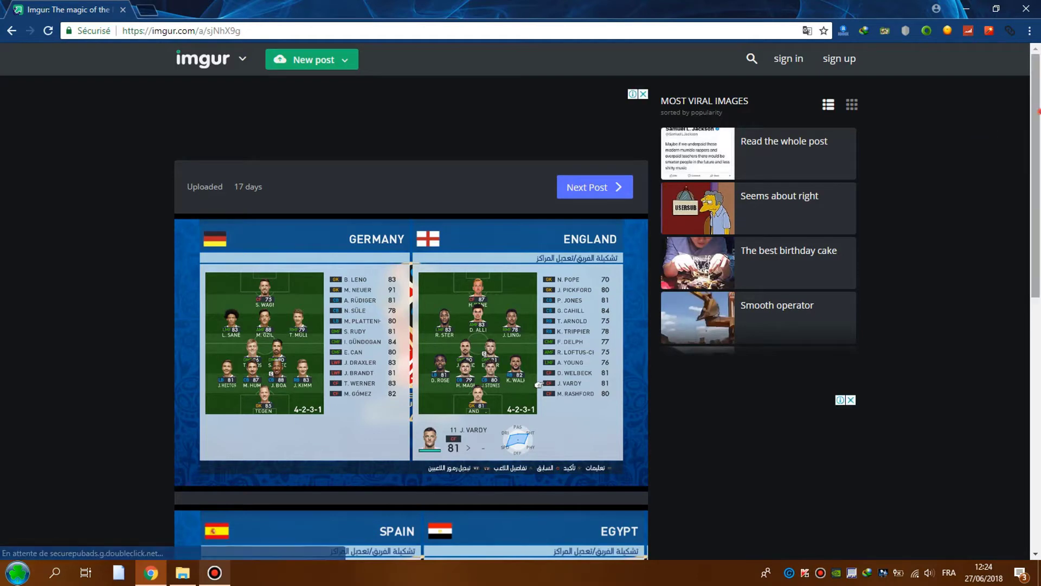
left_click_drag(1037, 111, 1036, 285)
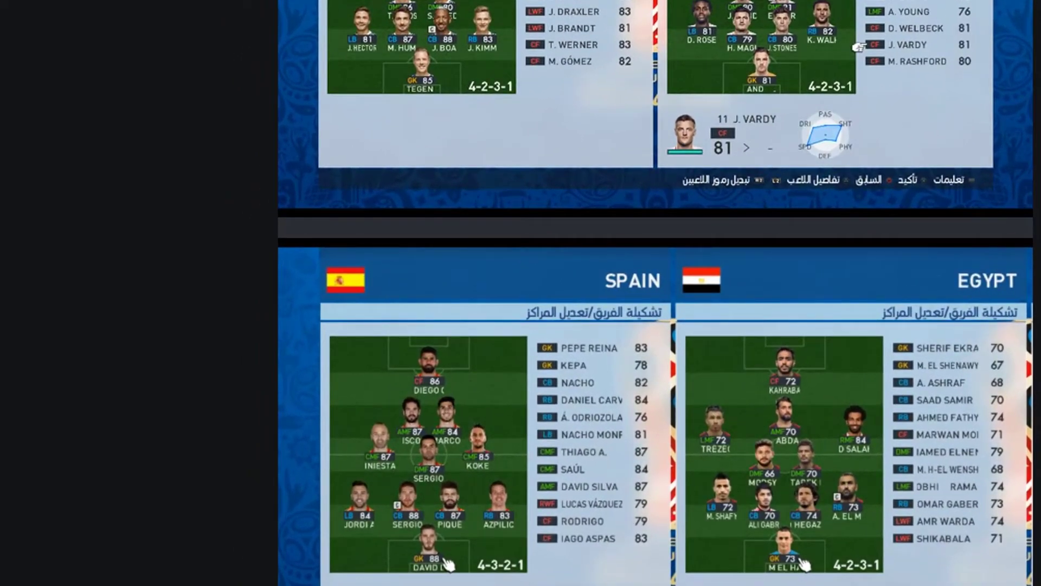
scroll(655, 293, "up", 6)
scroll(655, 293, "down", 4)
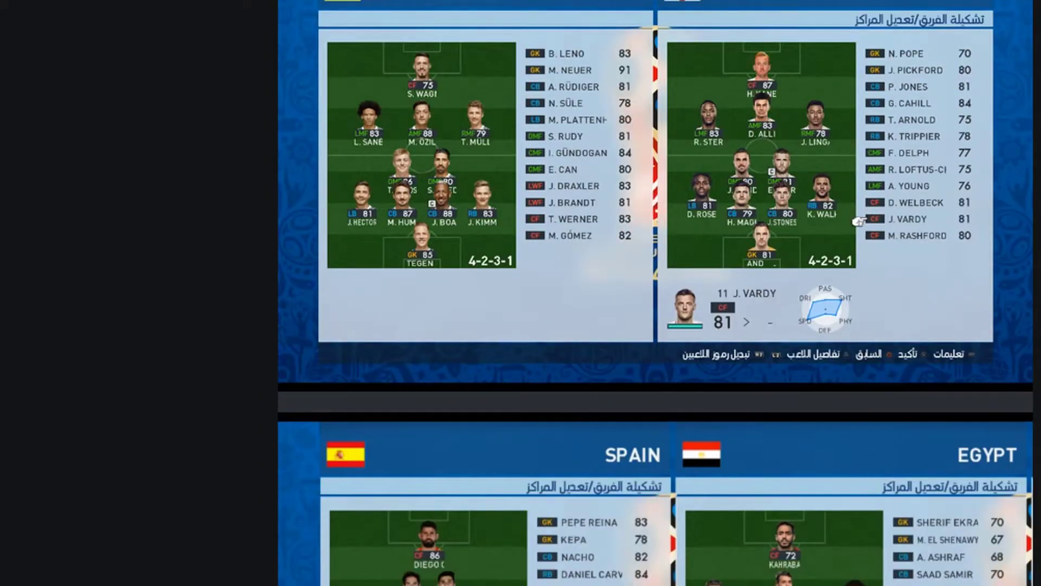
key("ctrl+t")
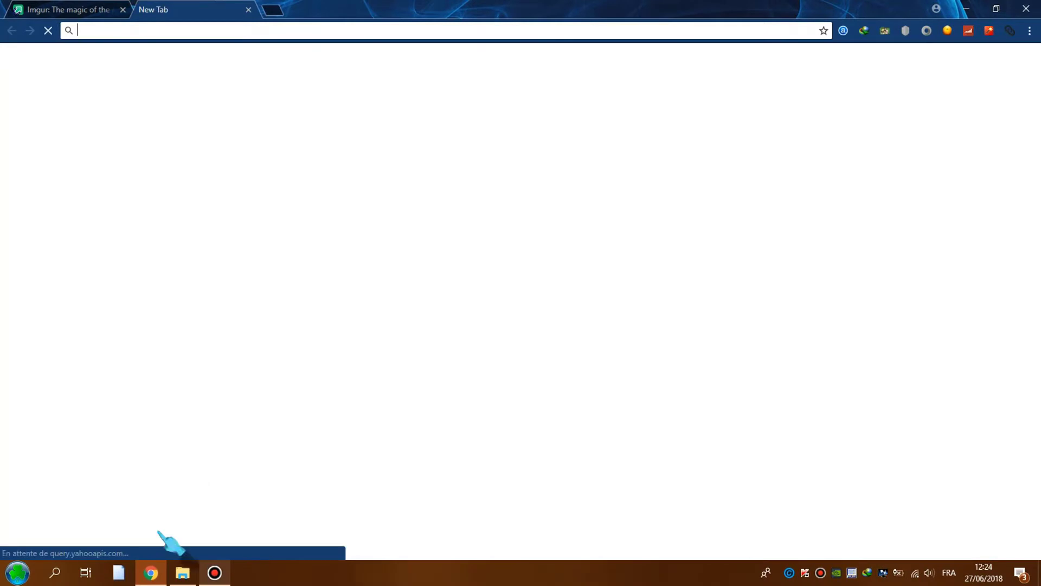
left_click(151, 573)
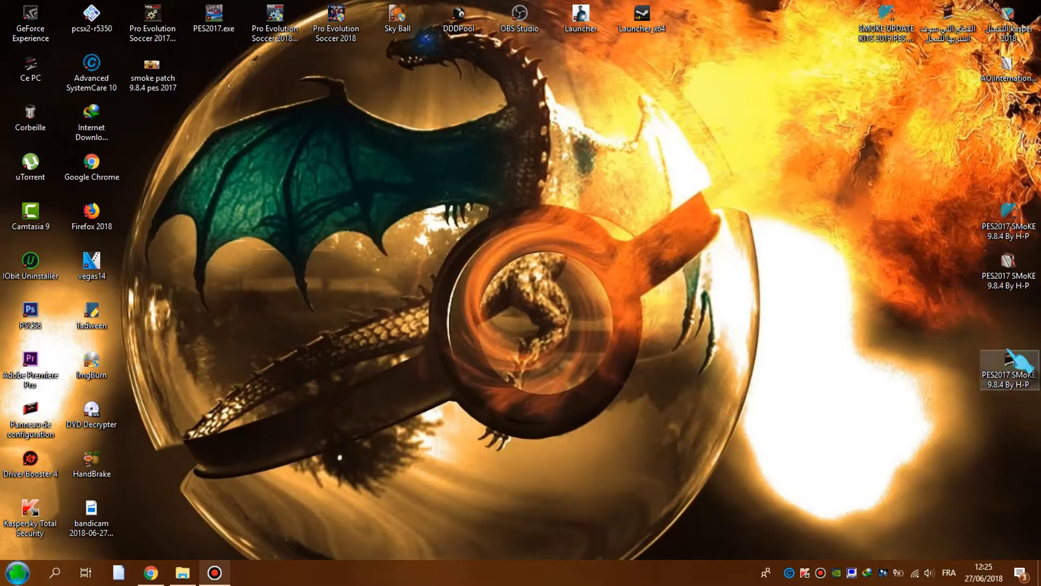
Open the PES2017 SMoKE 9.8.4 By H-P text file, review its download links, copy the first link, and close the file
double_click(1012, 372)
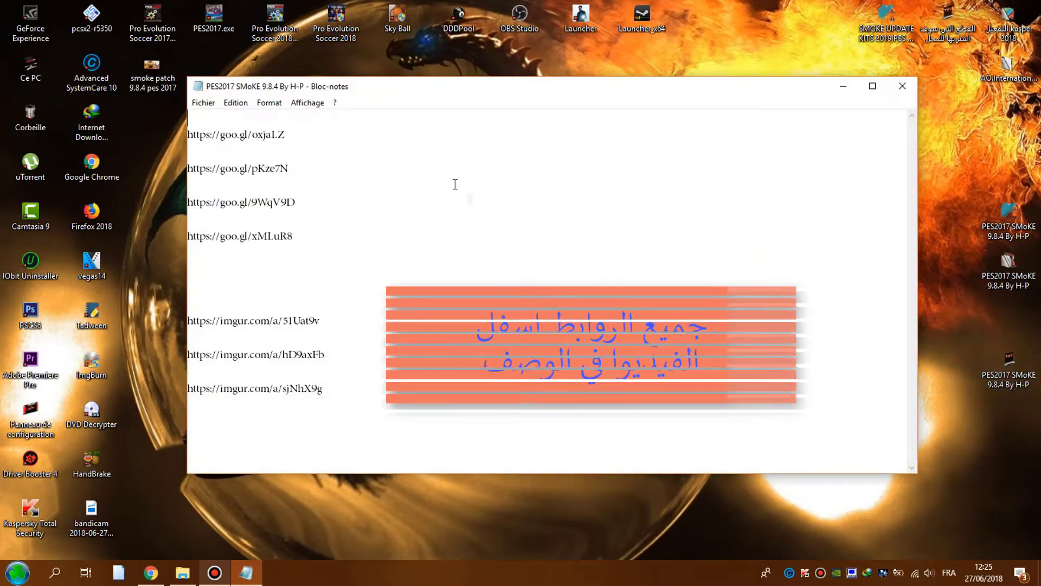
left_click_drag(189, 132, 338, 237)
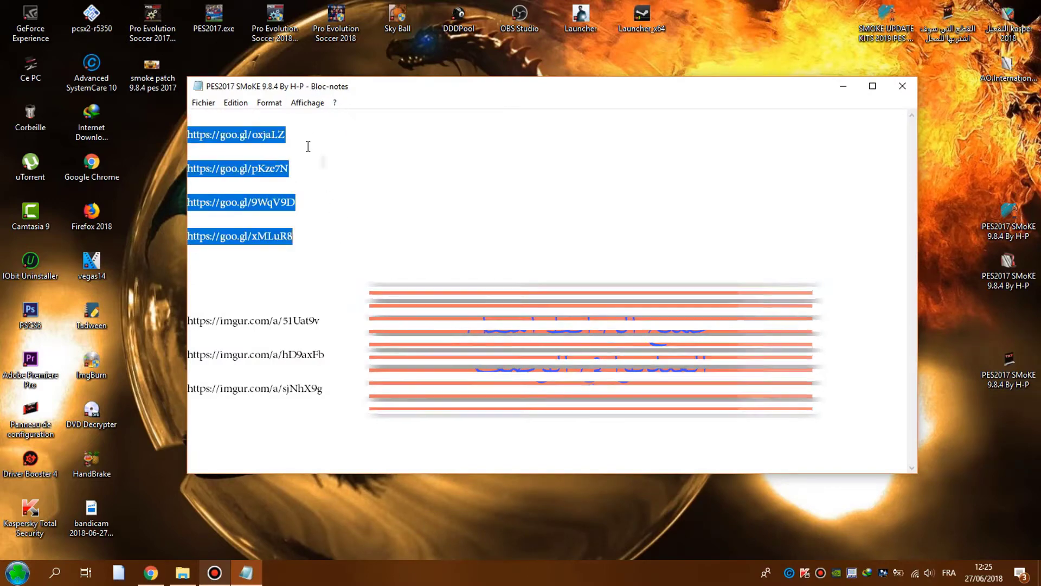
left_click(291, 130)
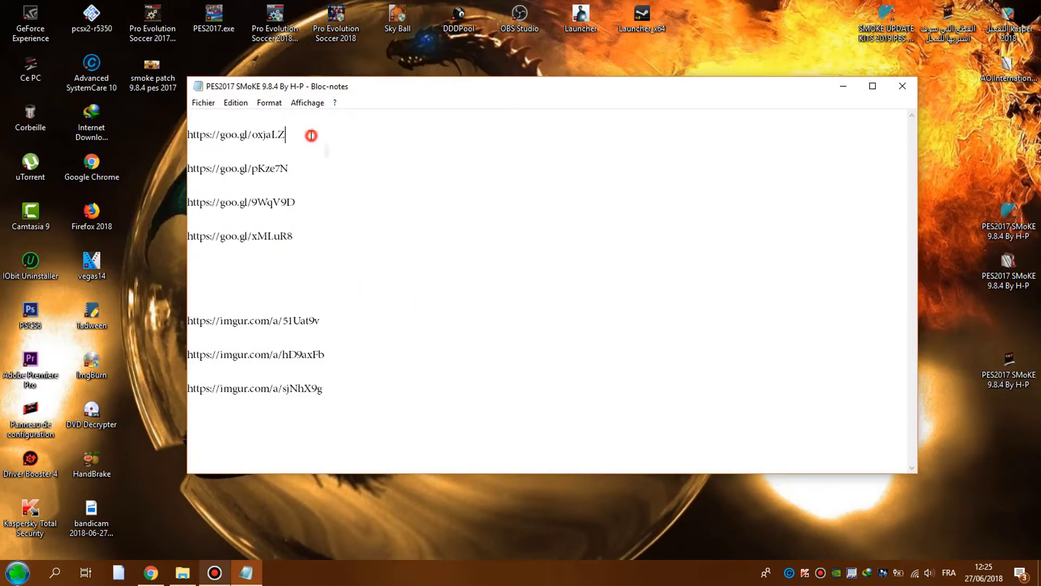
double_click(311, 135)
right_click(310, 135)
left_click(350, 179)
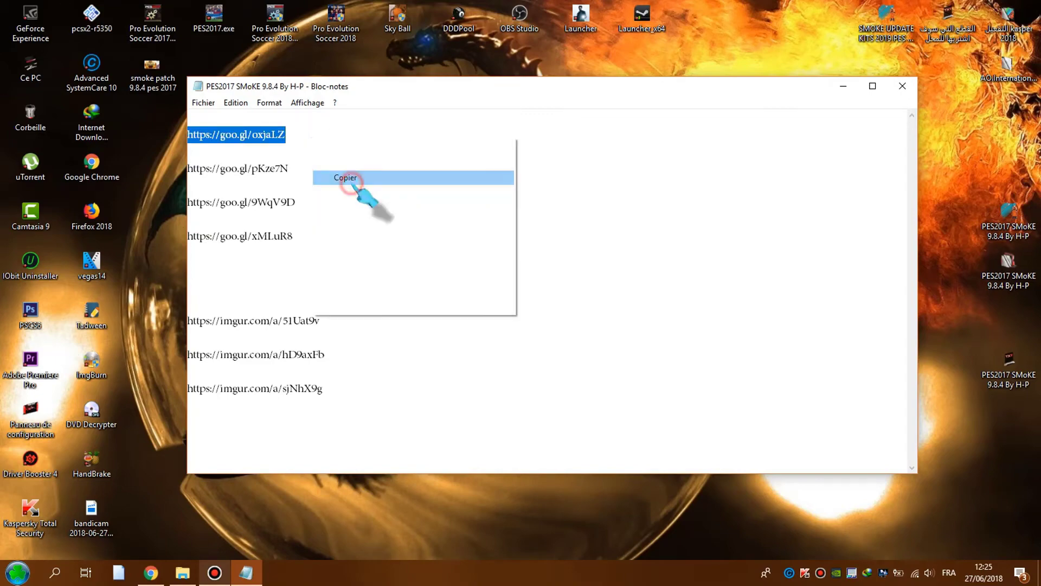
left_click(903, 86)
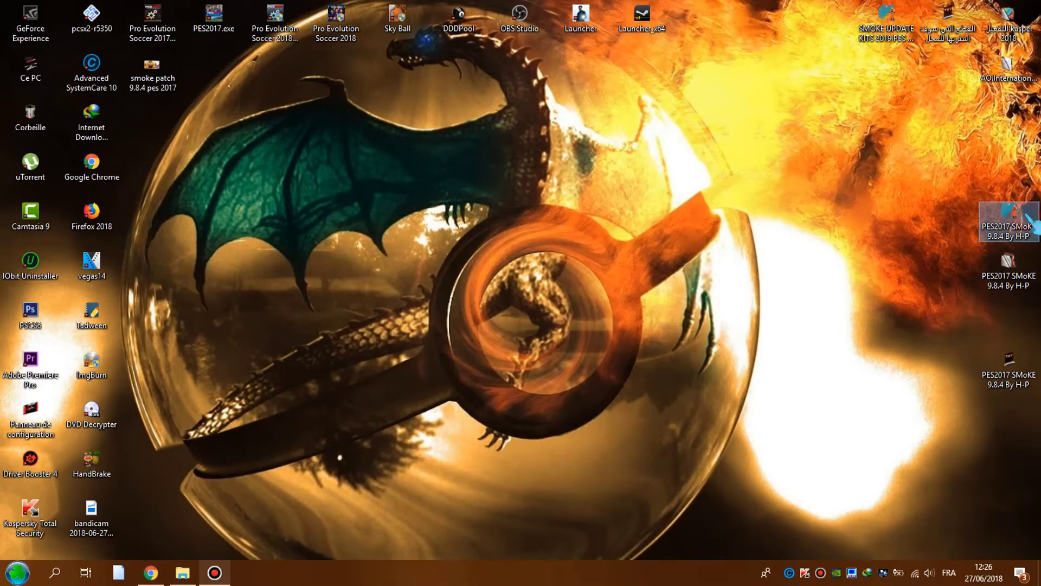
Move the PES2017 SMoKE 9.8.4 By H-P archive to an empty desktop area and extract it into a folder of the same name
left_click_drag(1029, 217, 511, 36)
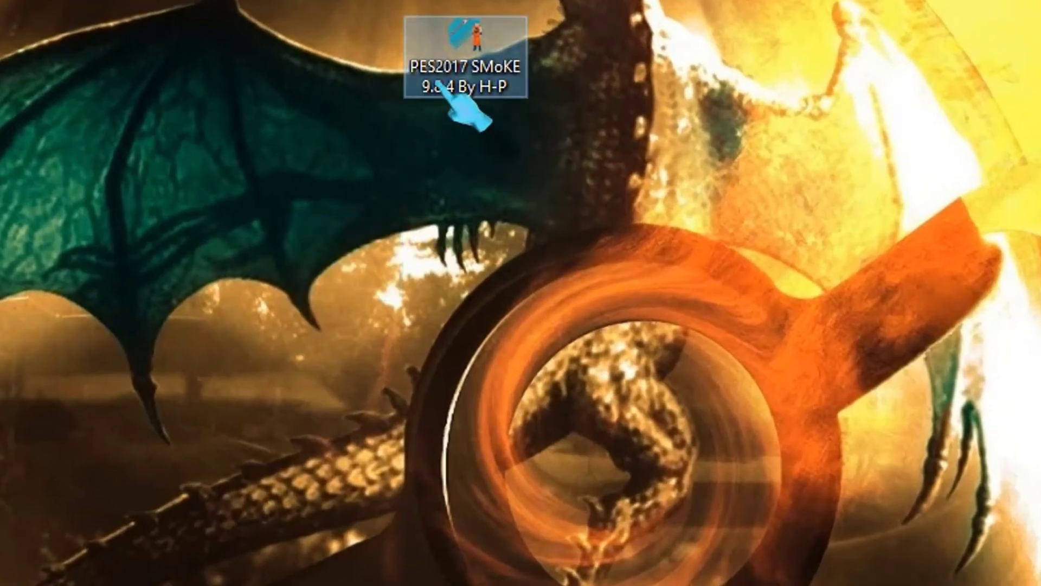
right_click(447, 47)
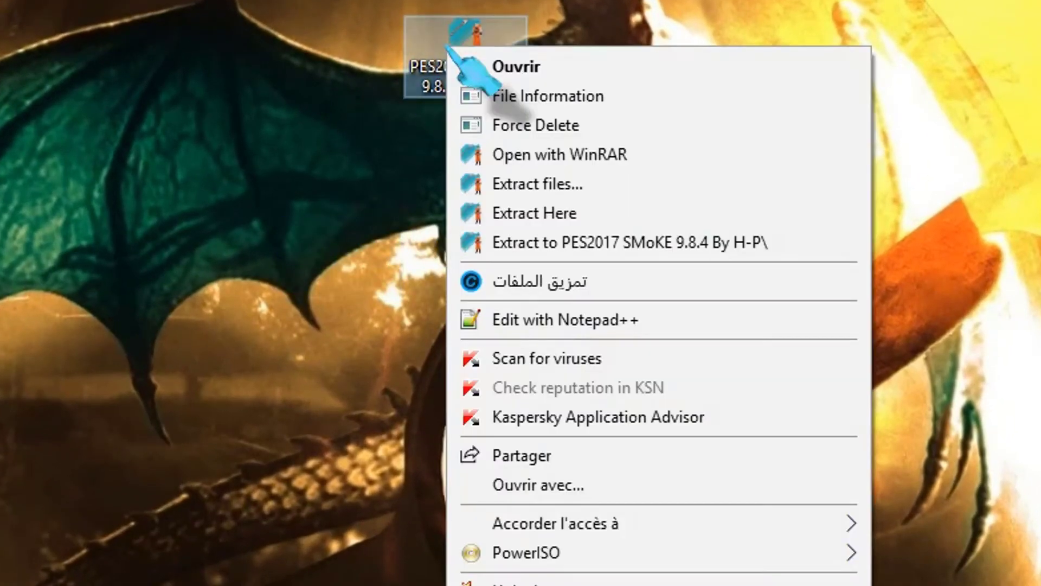
left_click(529, 250)
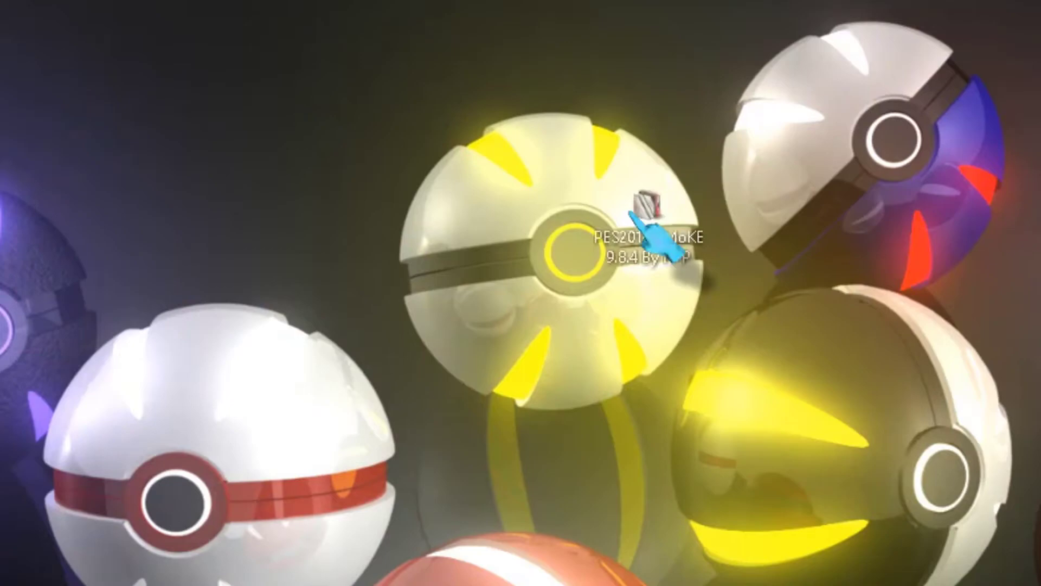
Place the extracted folder on a clear desktop spot and open its PES2017 Option File Update For SMoKE patch_9.8.4 subfolder
left_click_drag(651, 244, 561, 170)
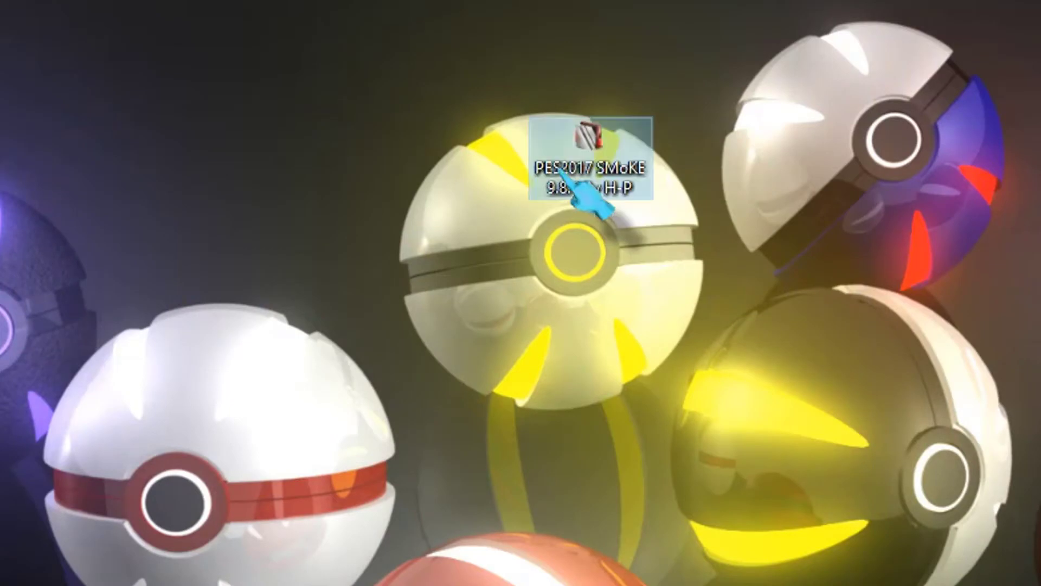
double_click(575, 135)
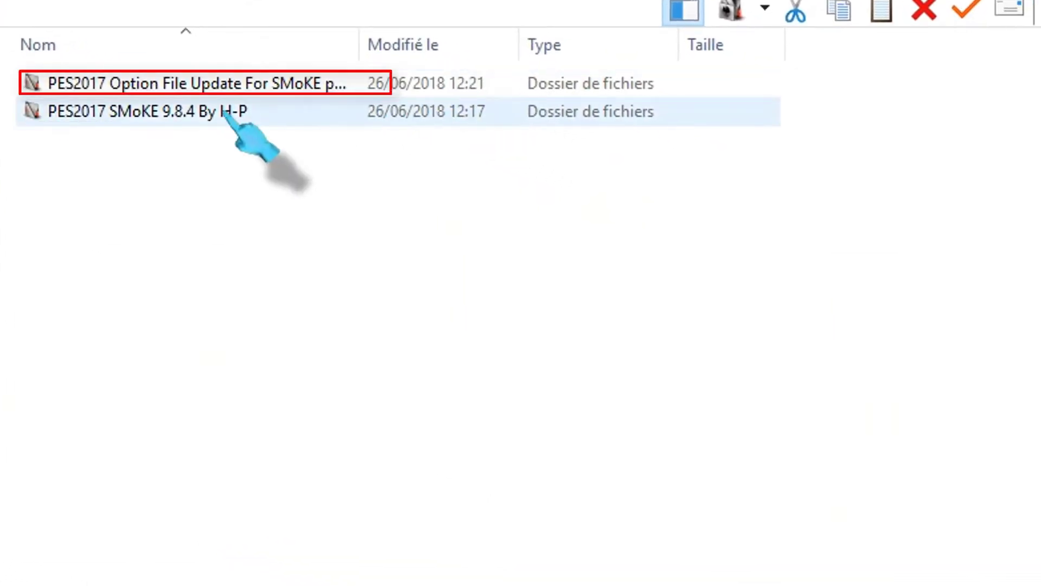
left_click(121, 83)
double_click(164, 77)
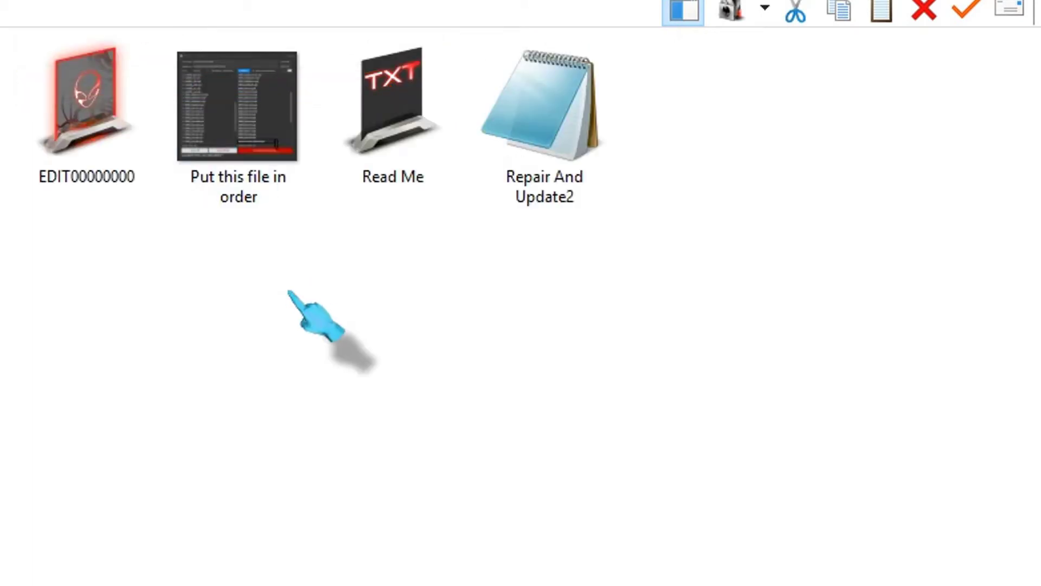
Copy the Repair And Update2 file and get the folder window out of the way
left_click(516, 187)
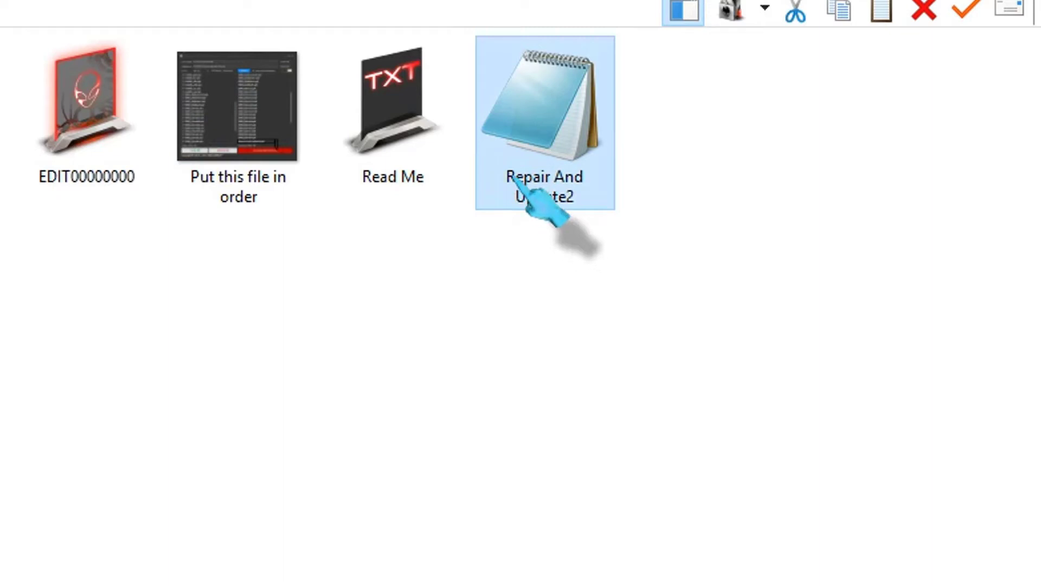
right_click(515, 176)
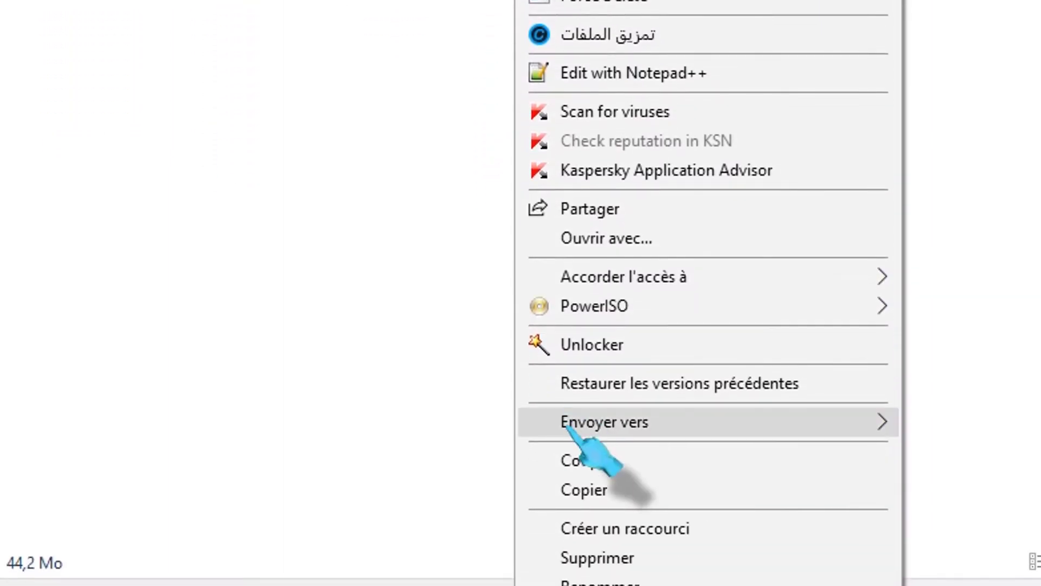
left_click(585, 490)
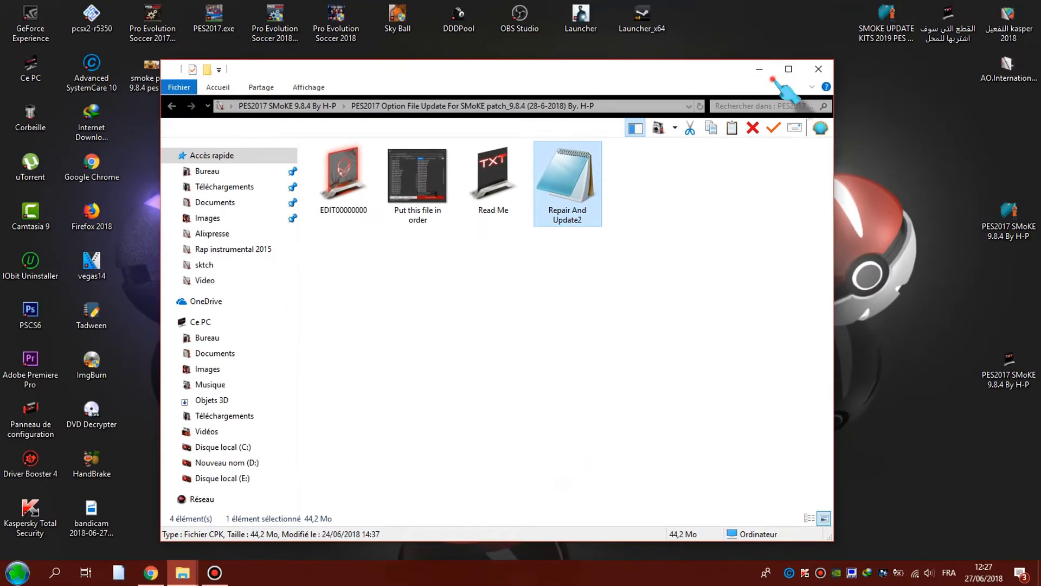
left_click(765, 71)
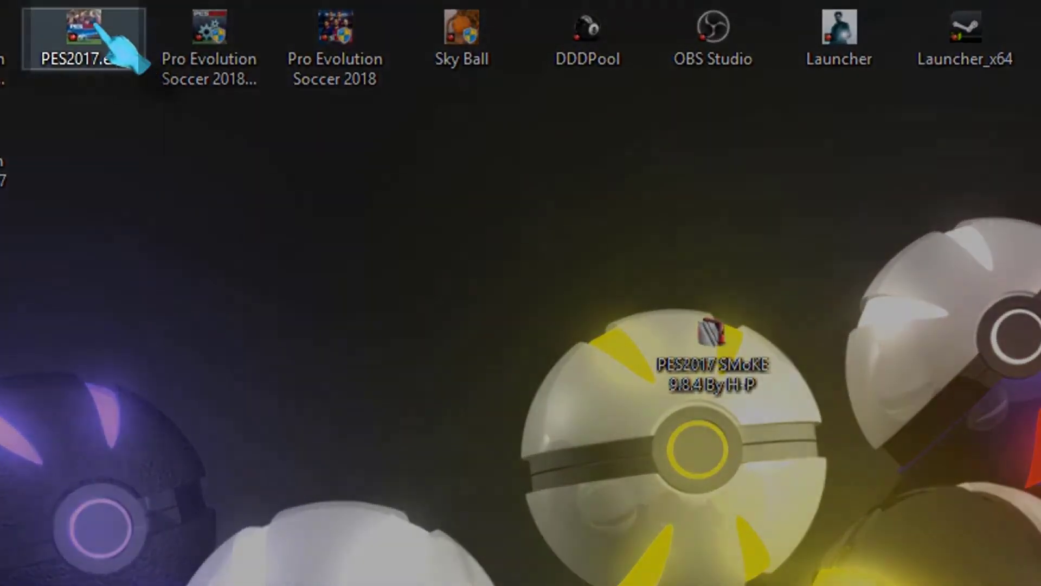
Open the download folder in the PES2017.exe shortcut's file location, show its paste options, and close the folder without pasting
right_click(96, 25)
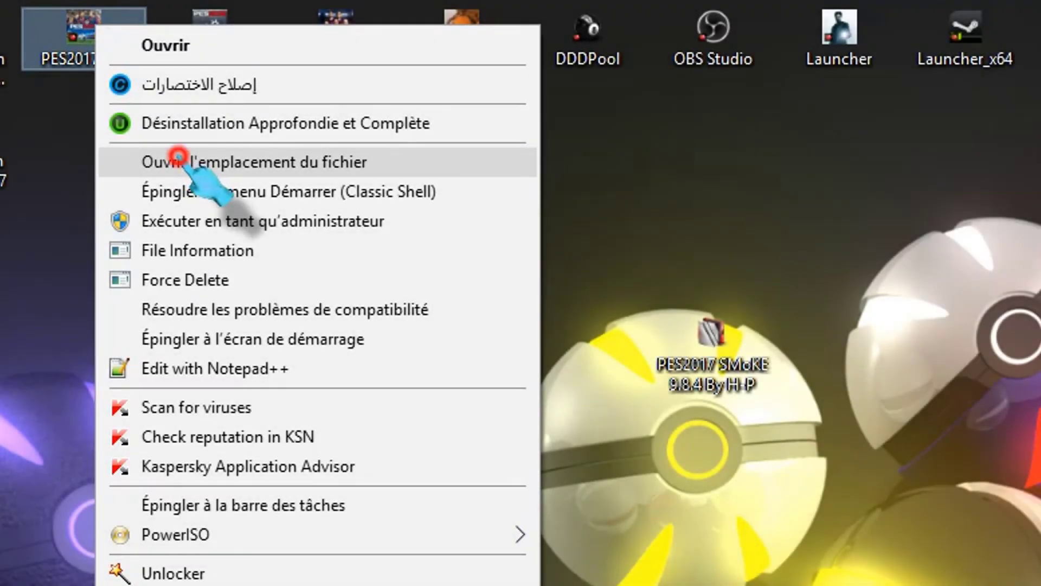
left_click(179, 159)
left_click(451, 239)
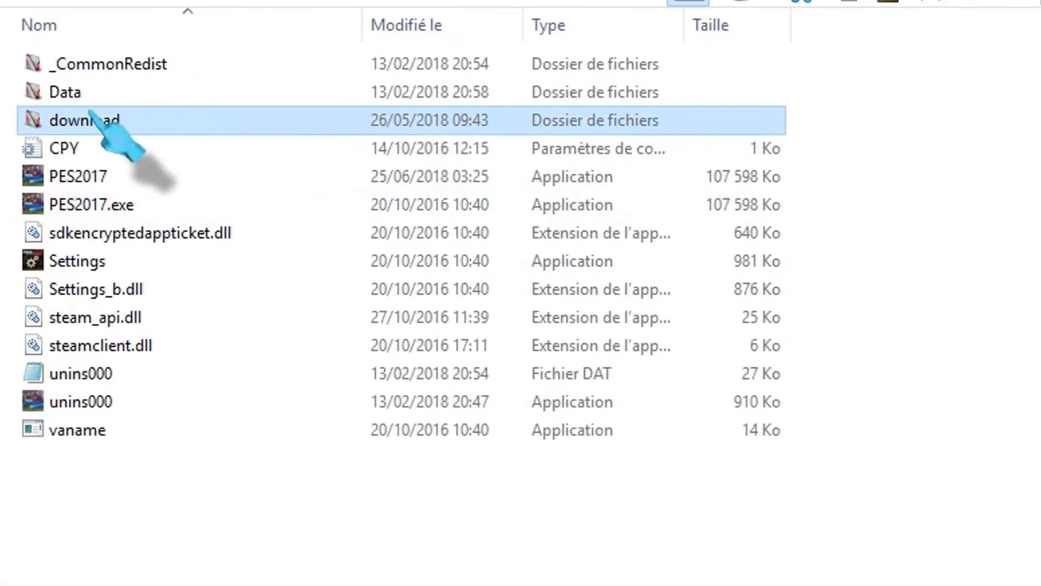
double_click(111, 118)
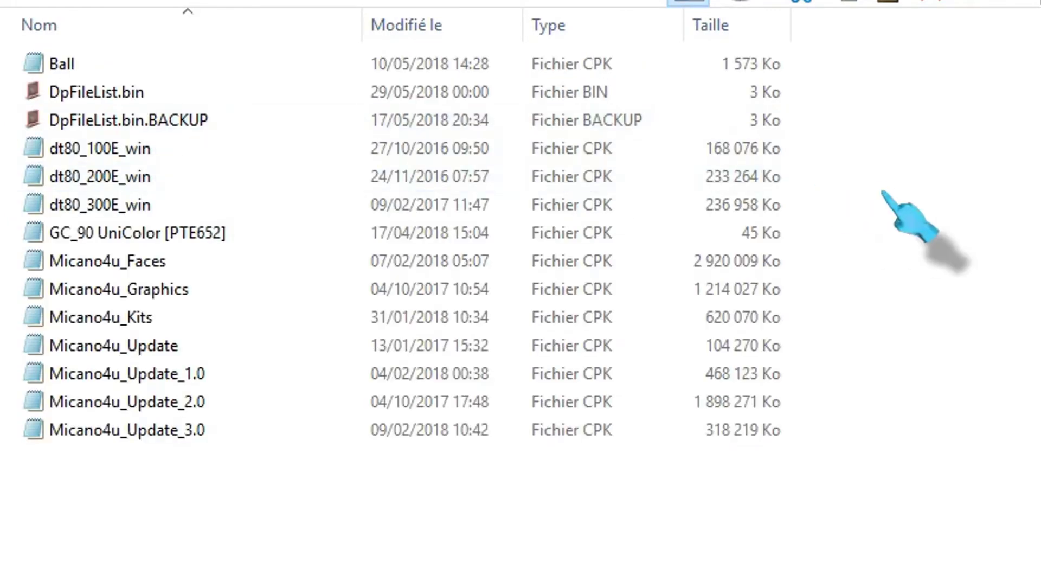
right_click(883, 193)
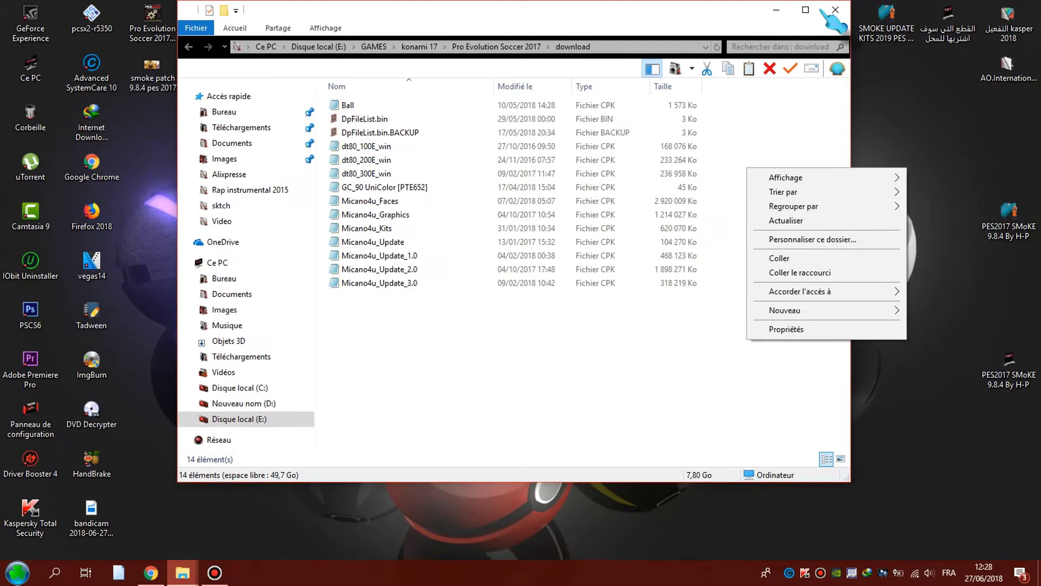
left_click(820, 9)
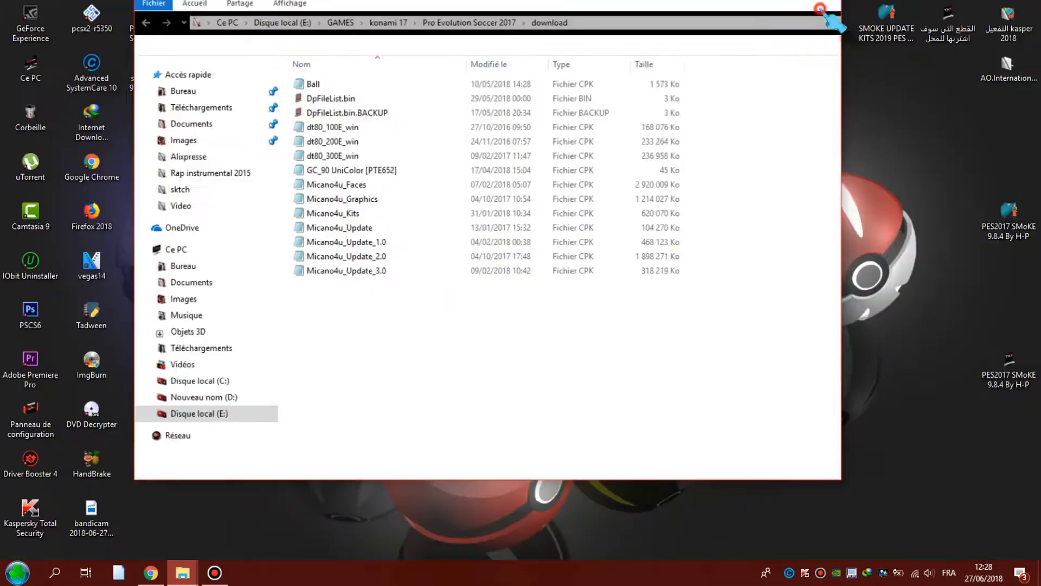
left_click(847, 9)
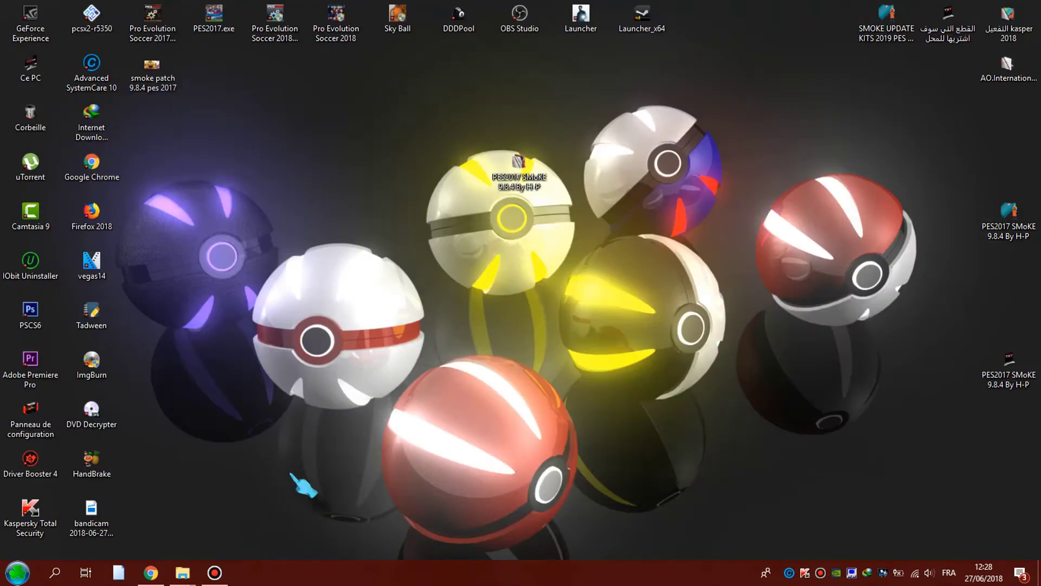
Return to the PES2017 Option File Update folder and copy the EDIT00000000 file
left_click(197, 572)
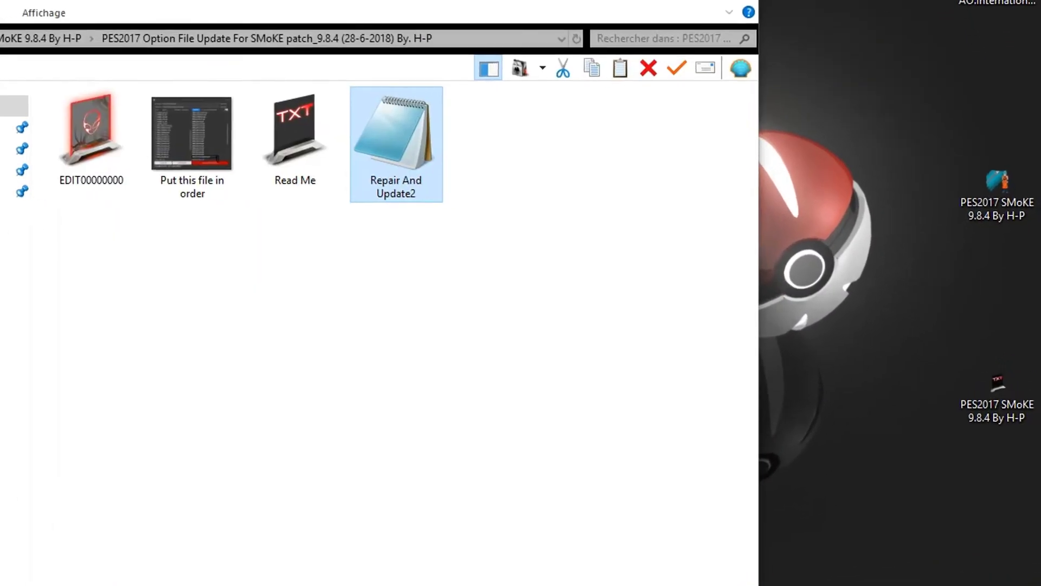
left_click(202, 285)
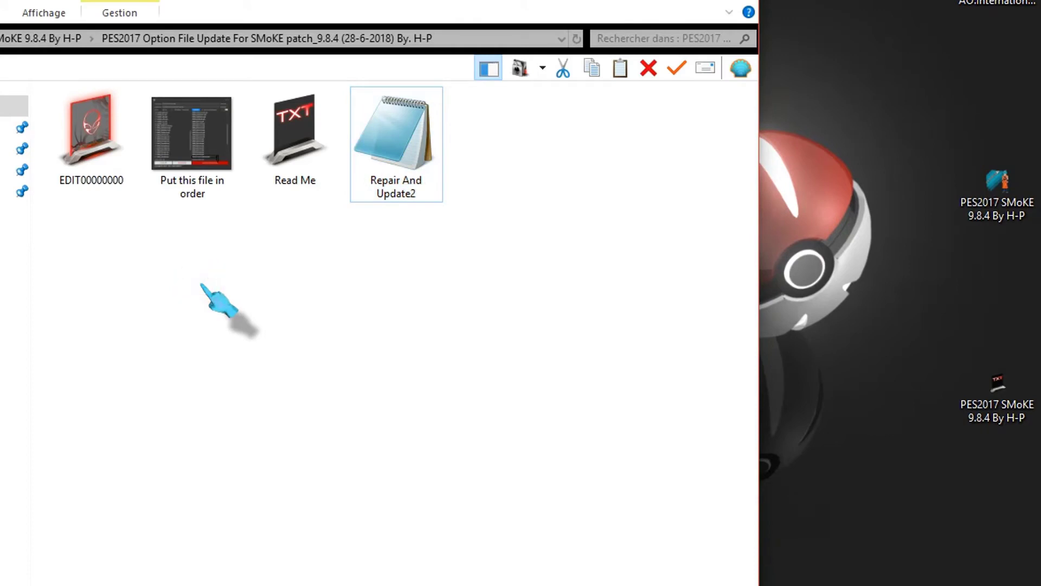
left_click(78, 115)
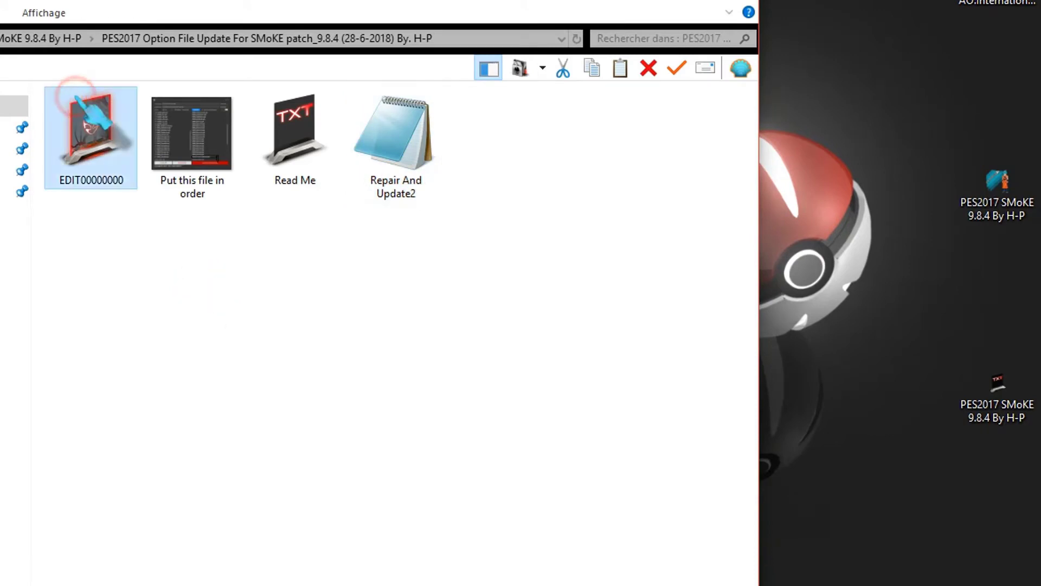
left_click(95, 267)
left_click(103, 149)
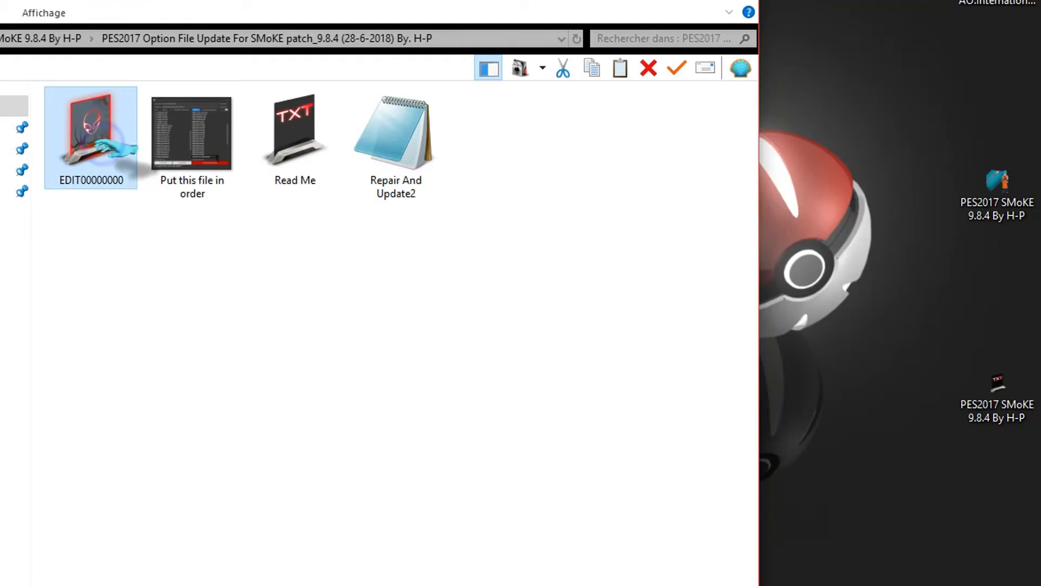
right_click(112, 144)
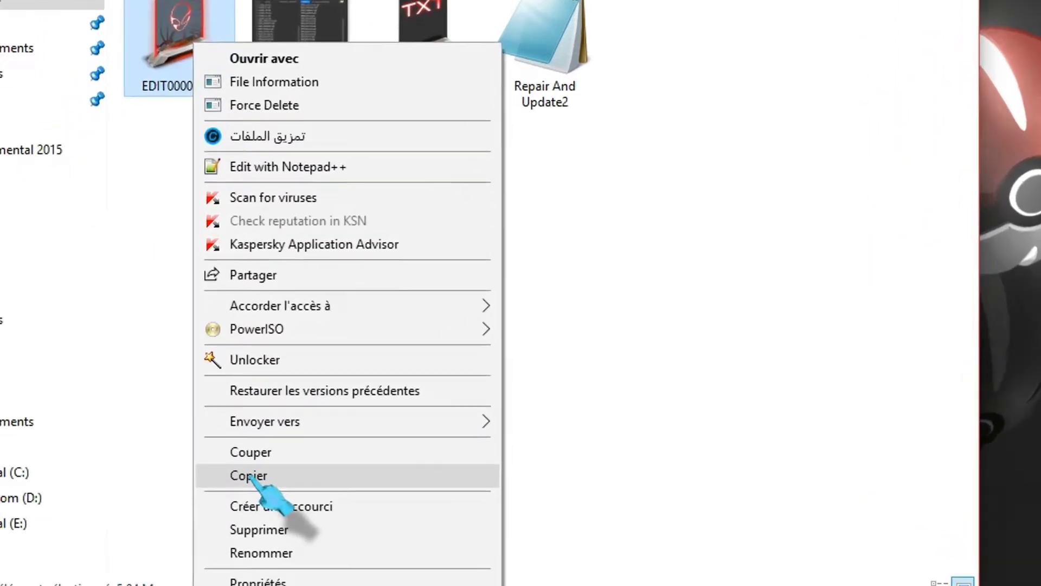
left_click(248, 475)
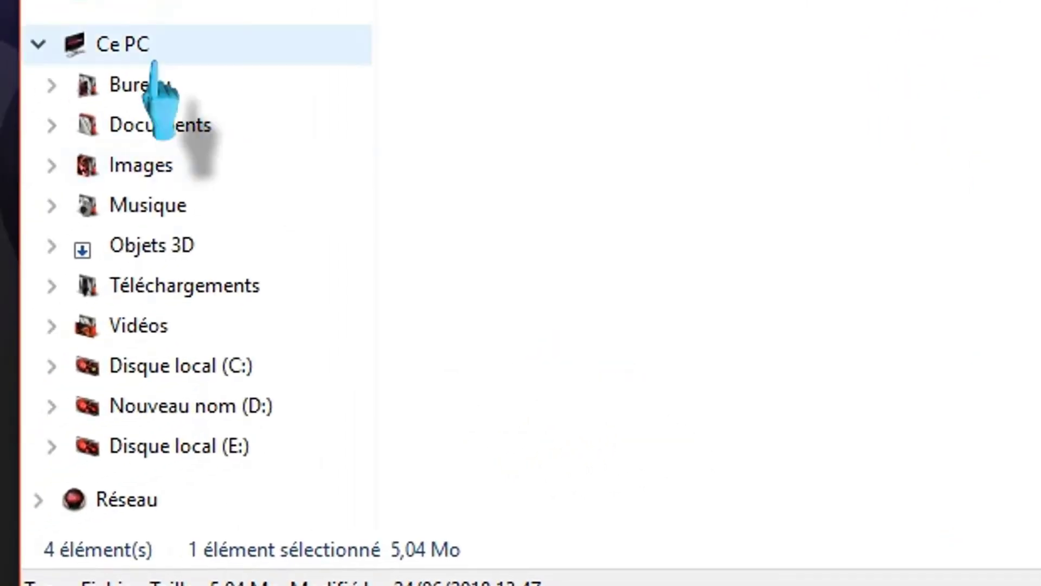
Open the save folder inside Documents, Konami, Pro Evolution Soccer 2017
left_click(152, 122)
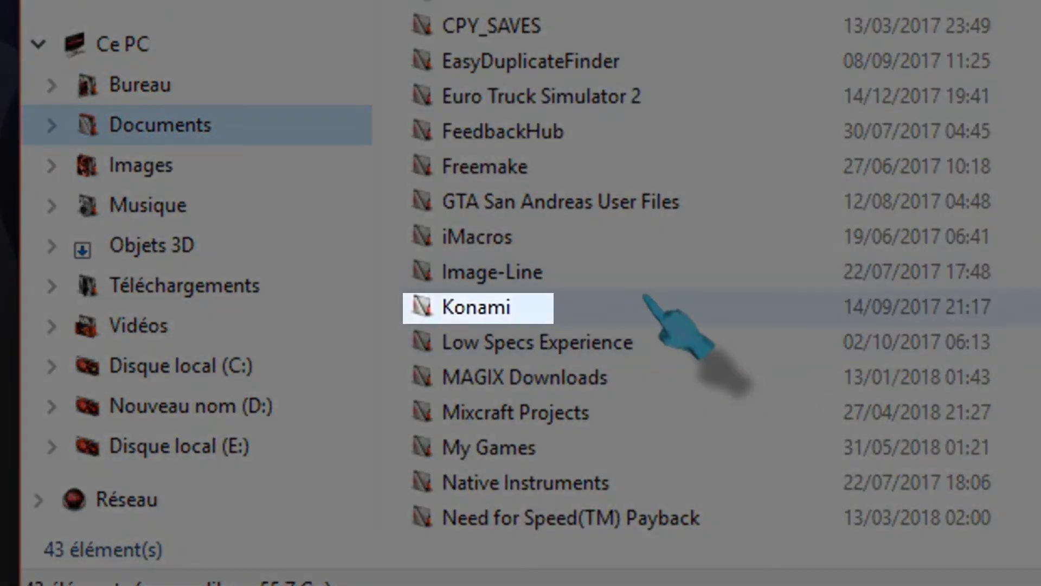
left_click(645, 301)
double_click(639, 304)
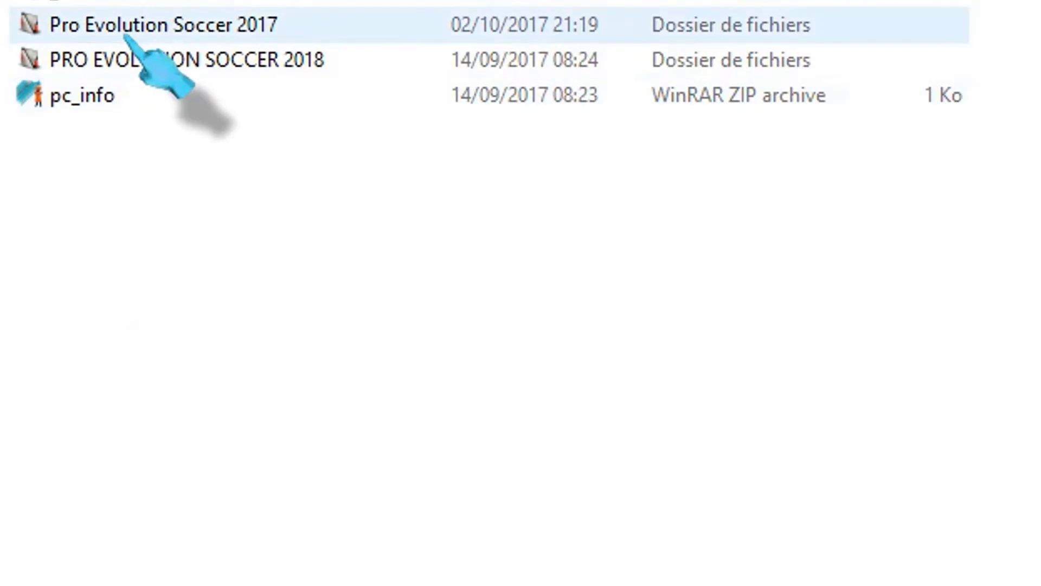
double_click(260, 34)
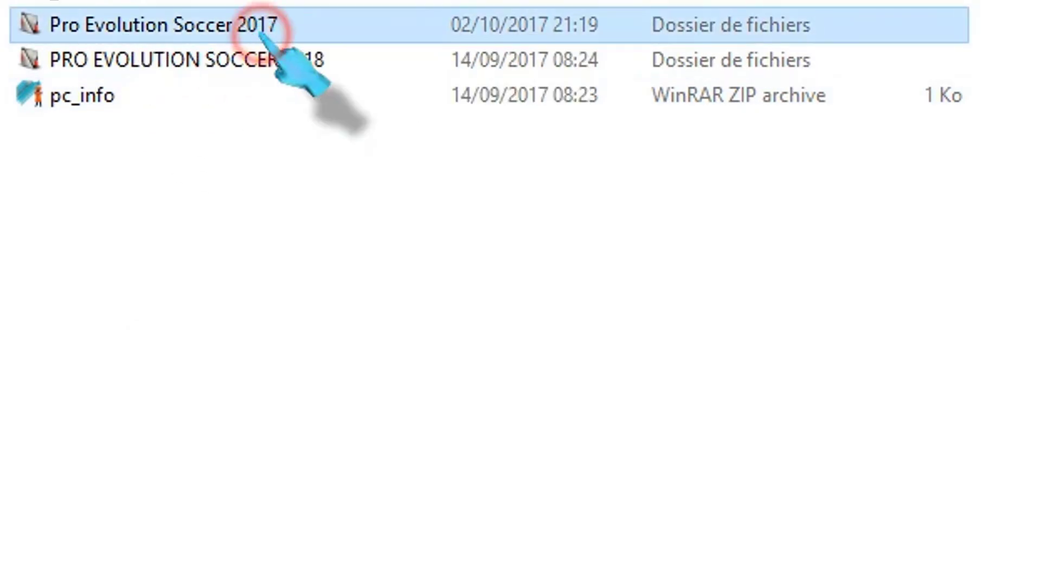
left_click(233, 0)
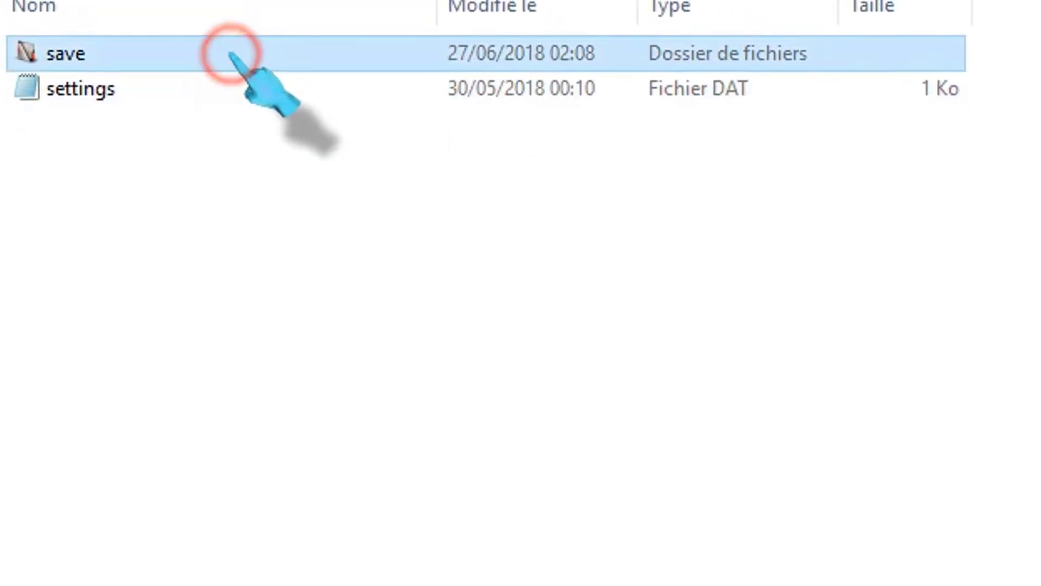
double_click(231, 53)
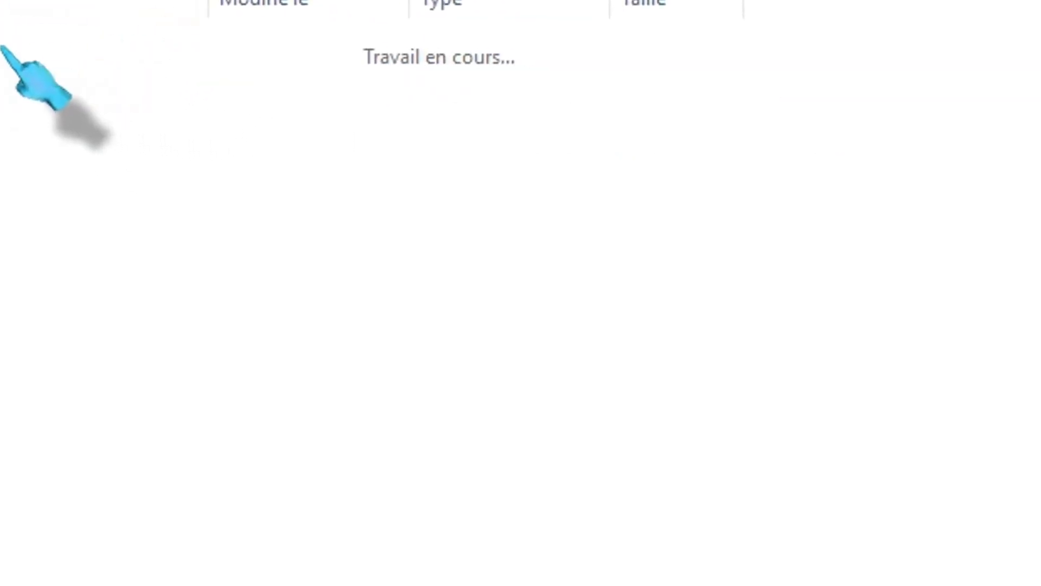
Show the paste options in the save folder, dismiss them without pasting, and close the folder
right_click(764, 159)
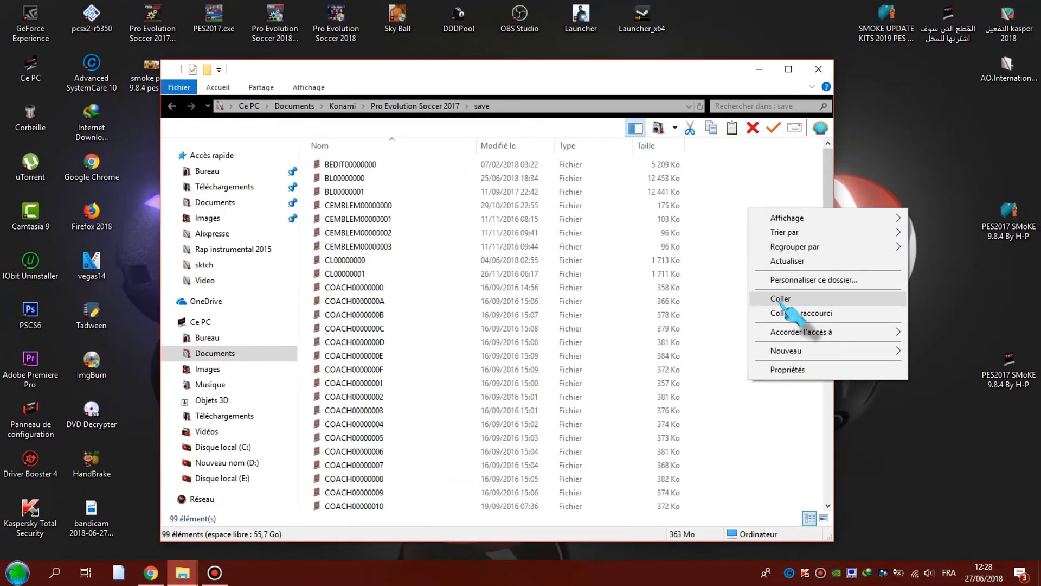
left_click(706, 220)
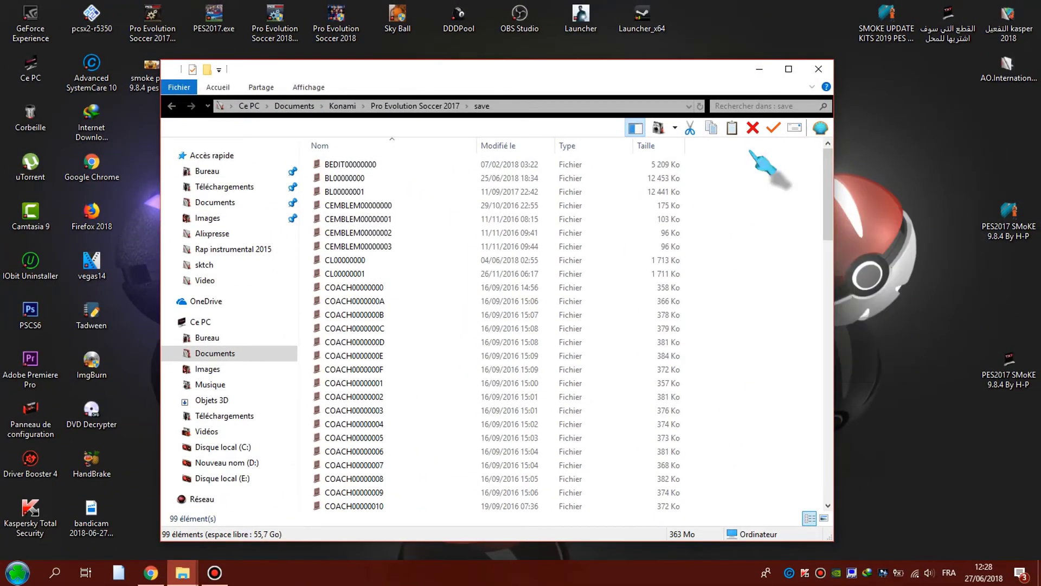
left_click(818, 69)
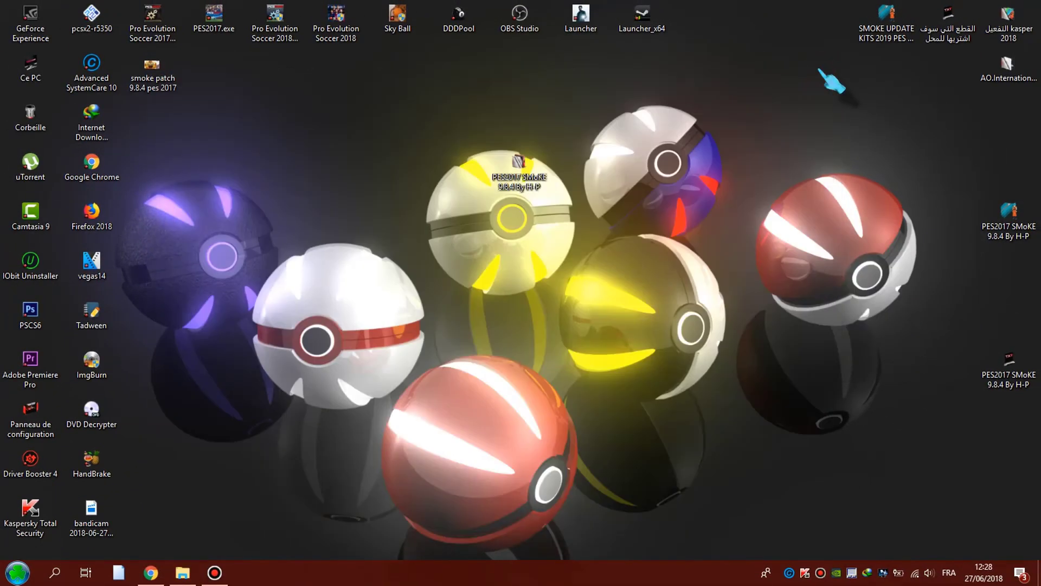
Reopen the PES2017 SMoKE 9.8.4 By H-P desktop folder and its PES2017 Option File Update For SMoKE patch_9.8.4 subfolder
left_click_drag(450, 295, 181, 548)
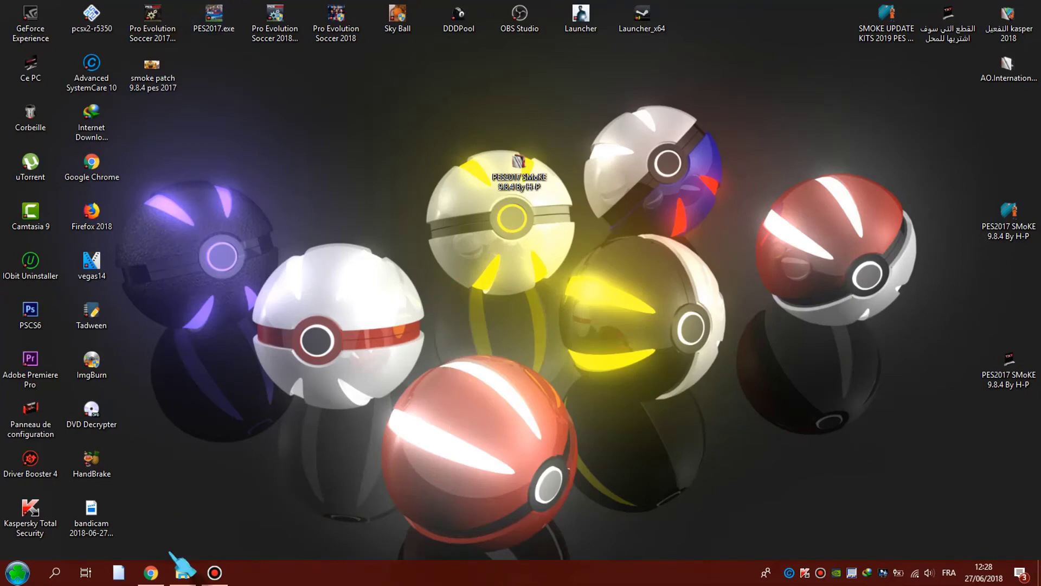
left_click(184, 574)
left_click(185, 573)
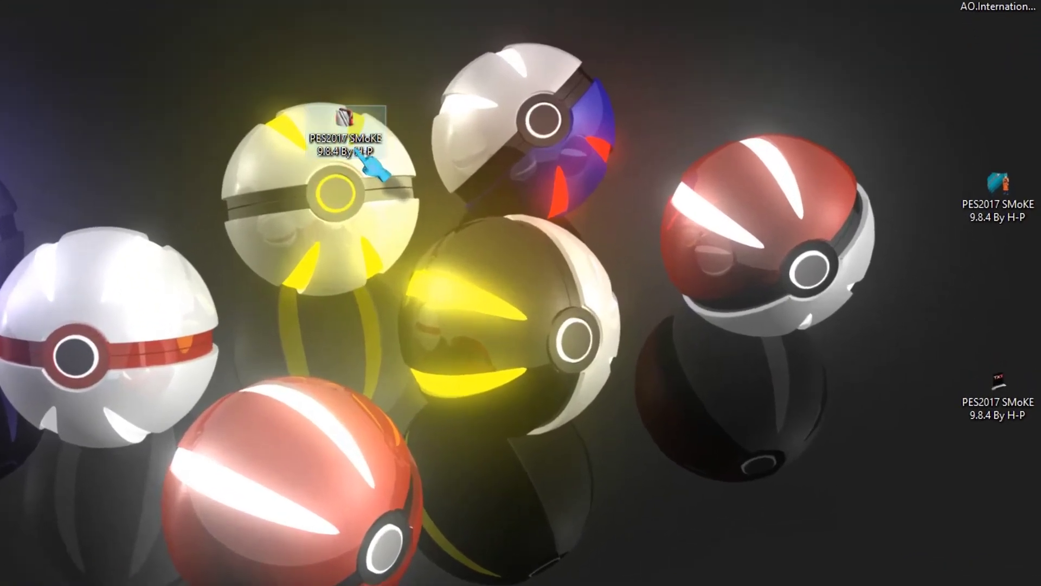
double_click(362, 153)
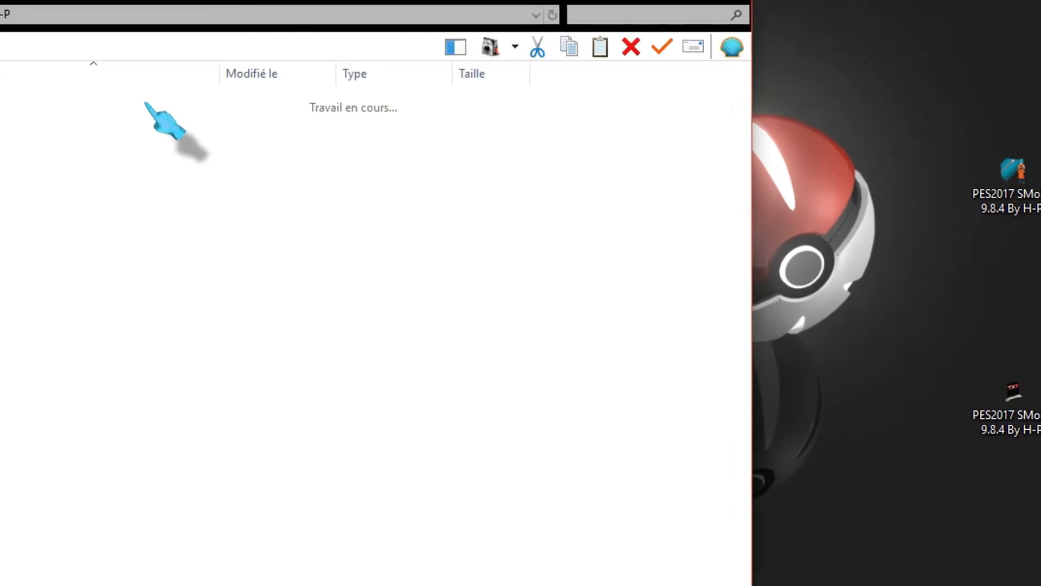
double_click(203, 106)
View the Put this file in order image with Microsoft Office Picture Manager, and close both the image and the folder
left_click(162, 173)
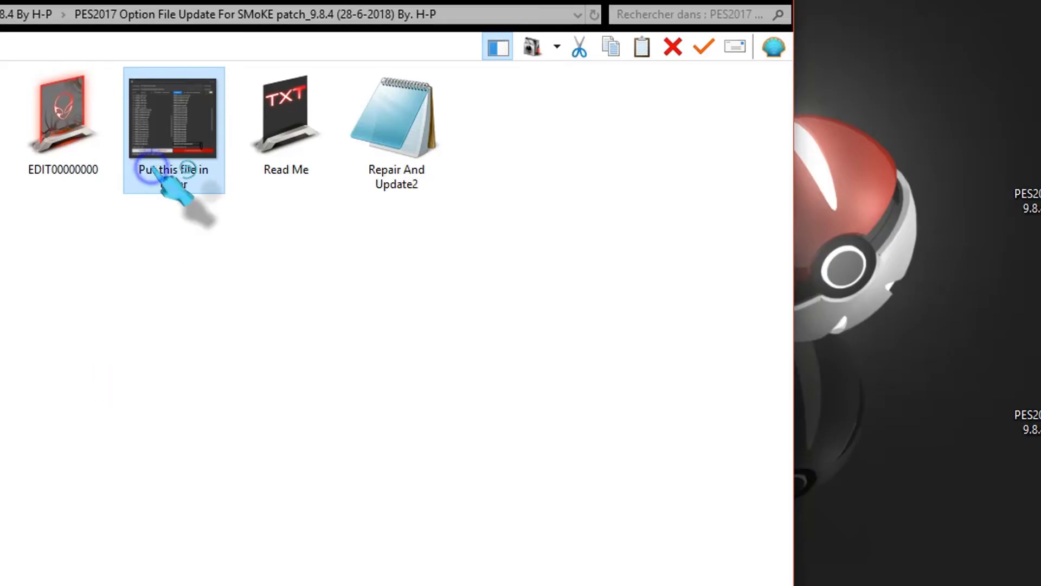
right_click(157, 172)
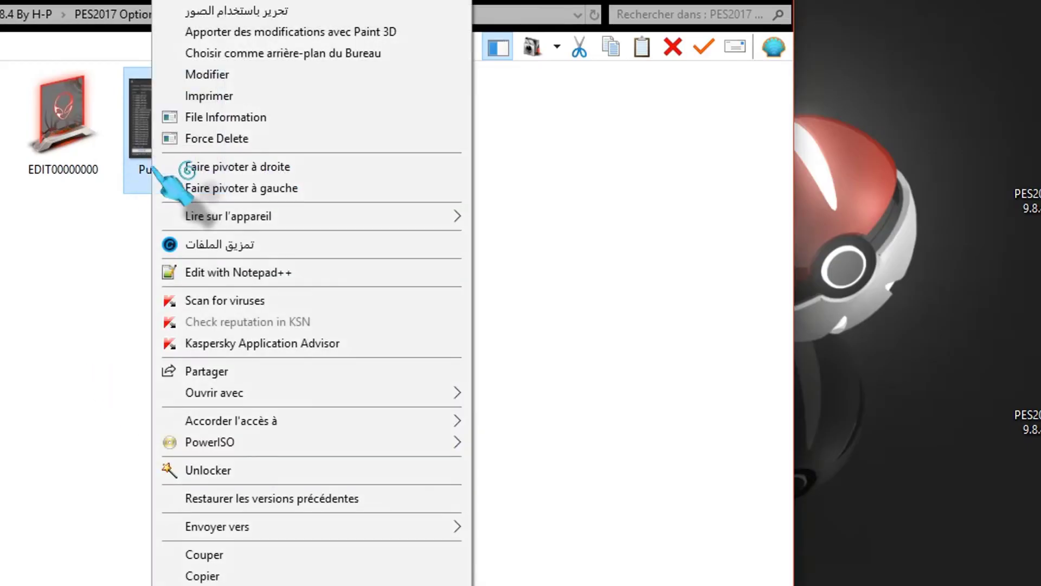
mouse_move(456, 393)
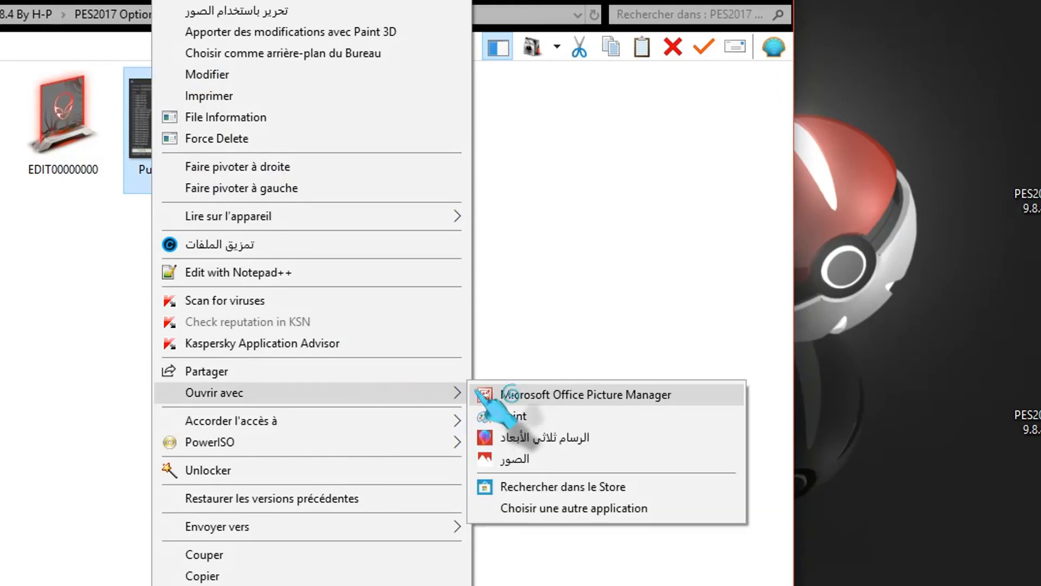
left_click(507, 393)
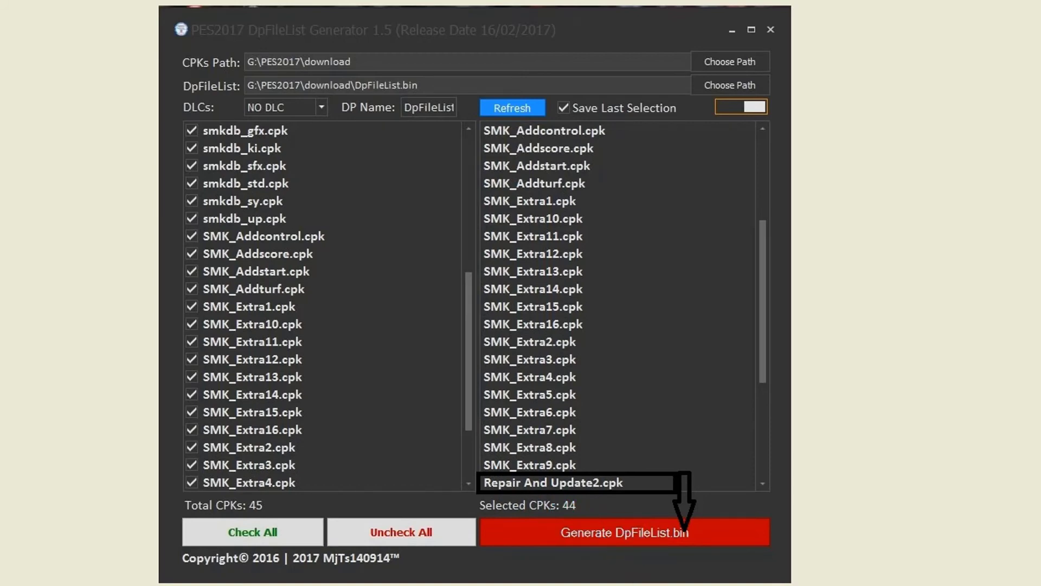
left_click(1023, 9)
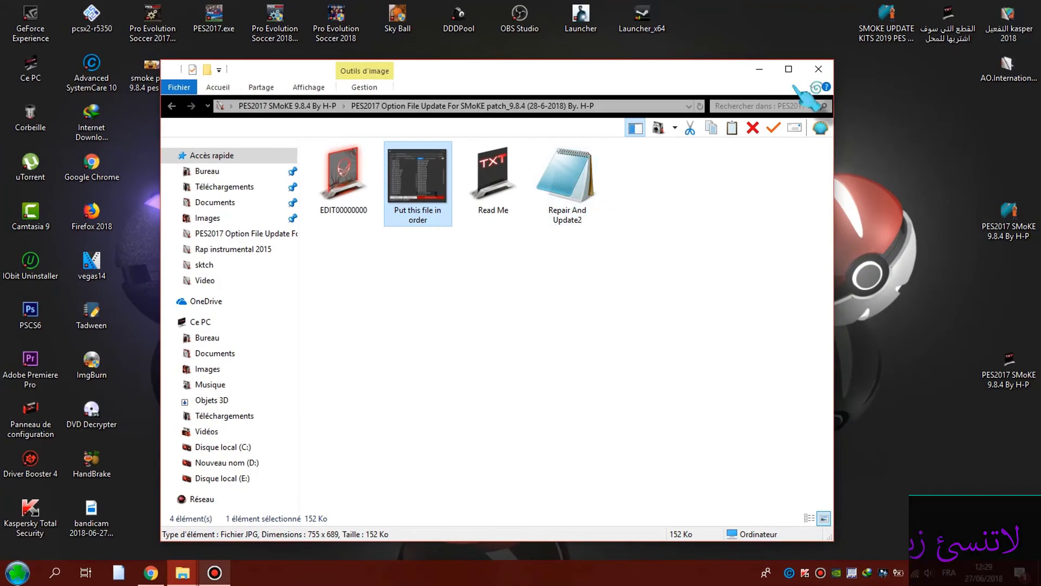
left_click(819, 69)
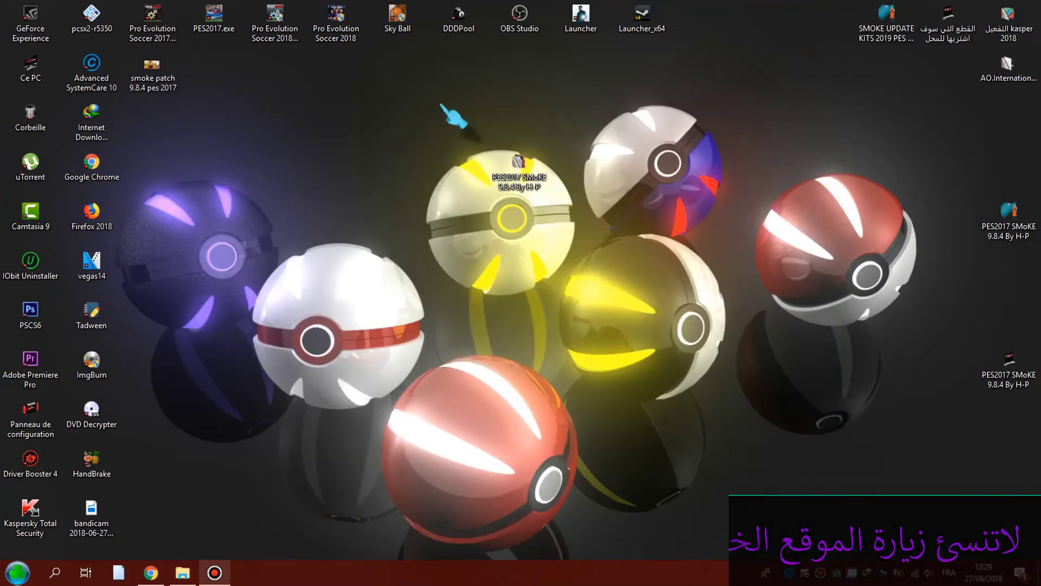